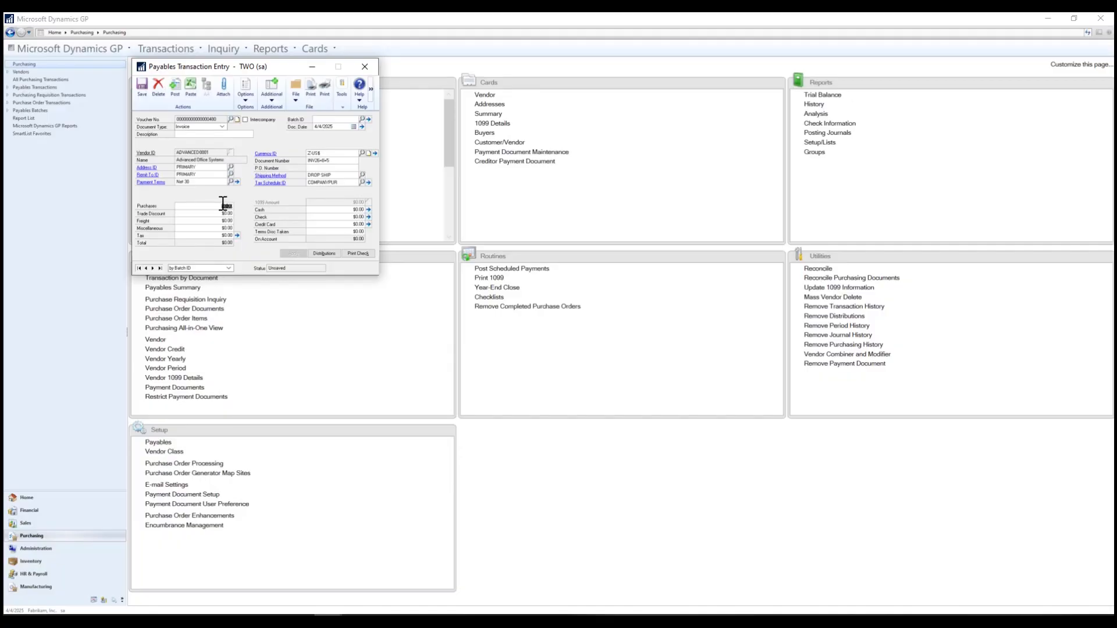
Step: Set the purchases amount to 55 on the Advanced Office Systems payables invoice, post it and close the transaction entry window
{"action": "type", "text": "55"}
{"action": "left_click", "coordinate": [177, 85]}
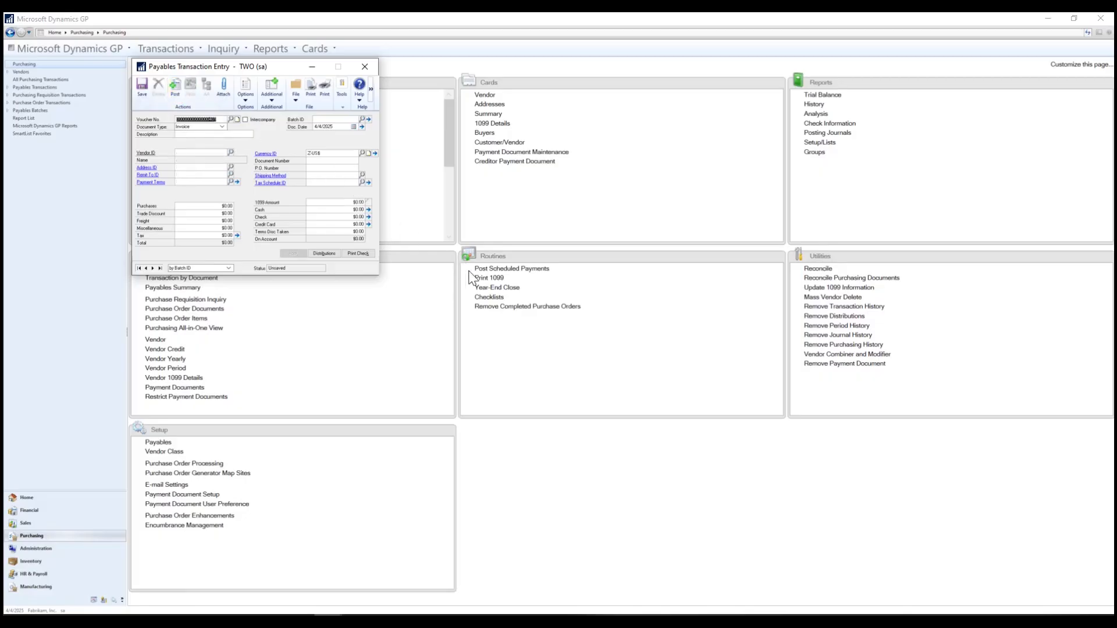
{"action": "left_click", "coordinate": [365, 67]}
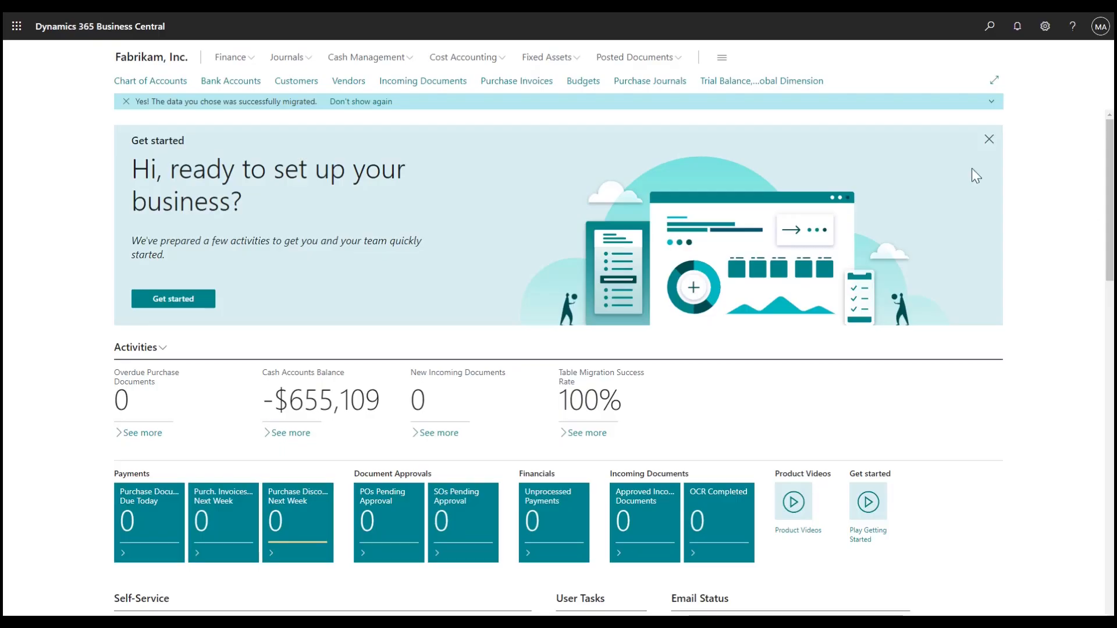
Step: Switch to Dynamics 365 Business Central and open the default dimensions of the vendor Advanced Office Systems
{"action": "left_click", "coordinate": [352, 85]}
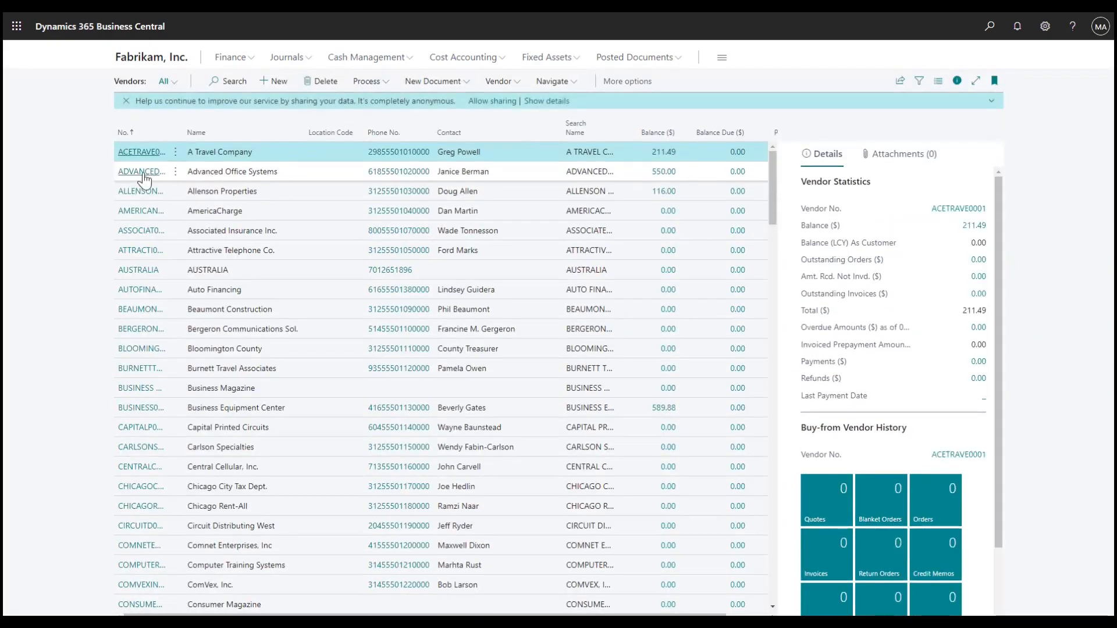
{"action": "left_click", "coordinate": [143, 173]}
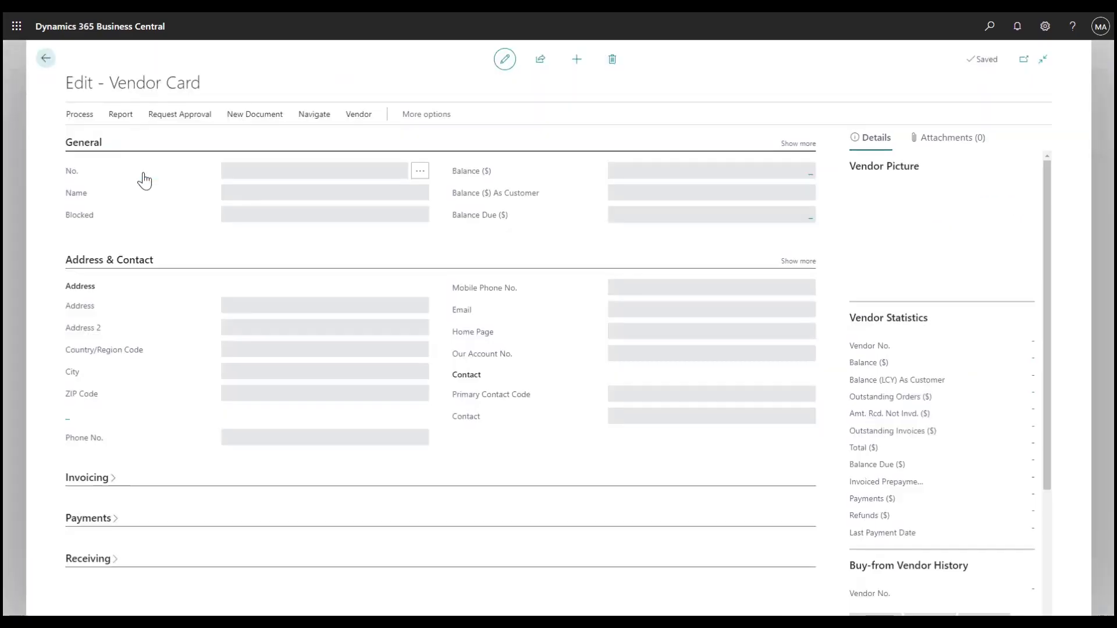
{"action": "left_click", "coordinate": [356, 114]}
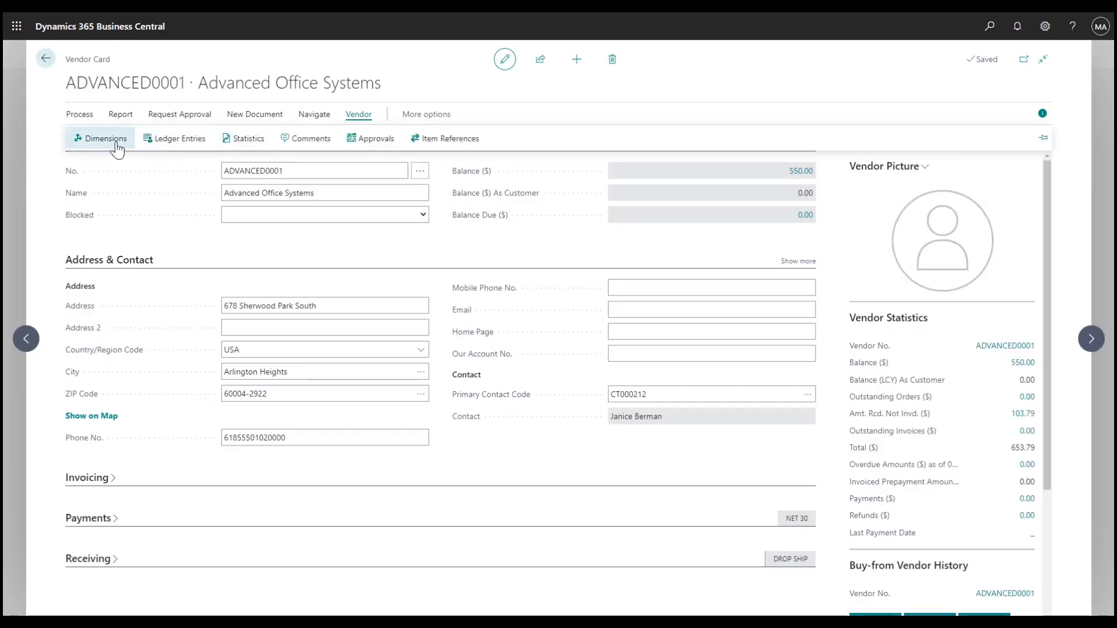
{"action": "left_click", "coordinate": [117, 147]}
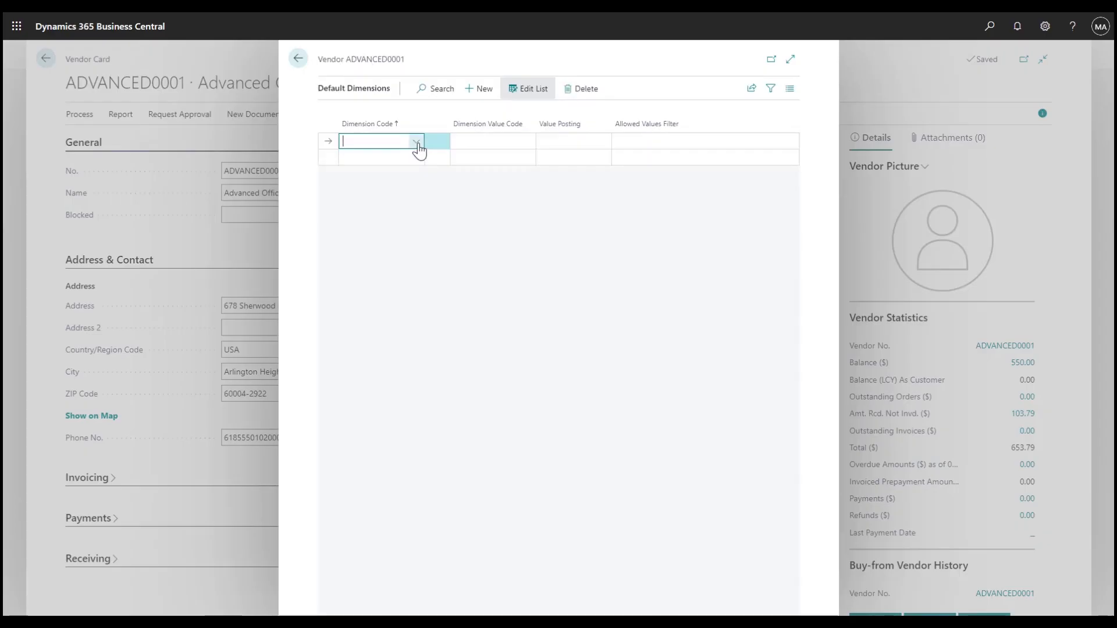
Step: Assign the vendor a default DIVISION dimension with value code 500 and blank value posting, and return to the vendor list
{"action": "left_click", "coordinate": [416, 143]}
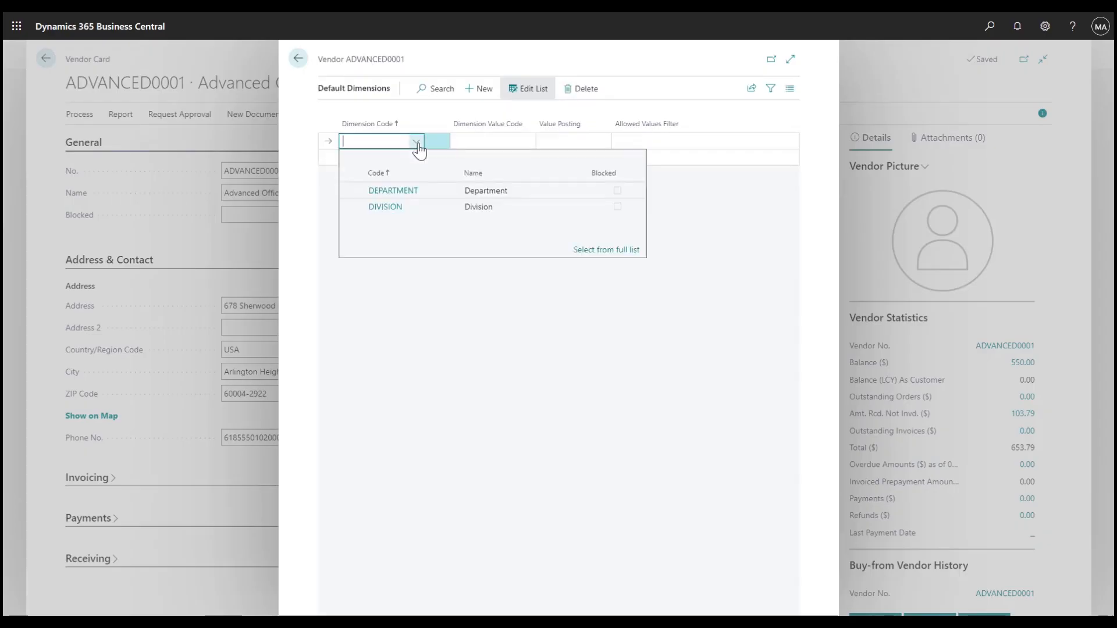
{"action": "left_click", "coordinate": [394, 206]}
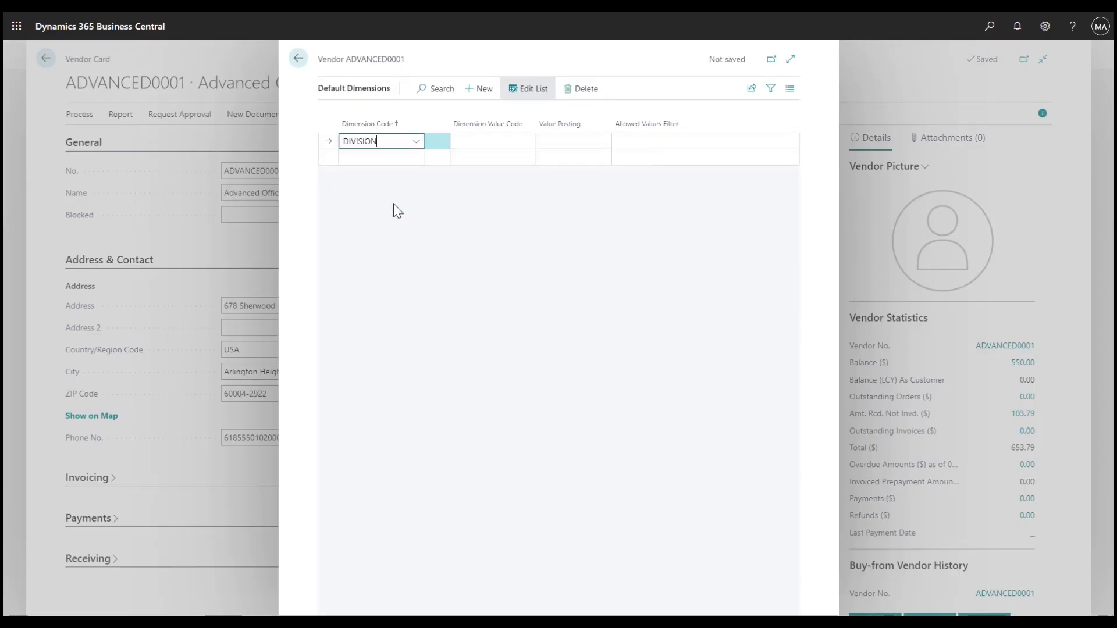
{"action": "left_click", "coordinate": [530, 144]}
{"action": "left_click", "coordinate": [528, 142]}
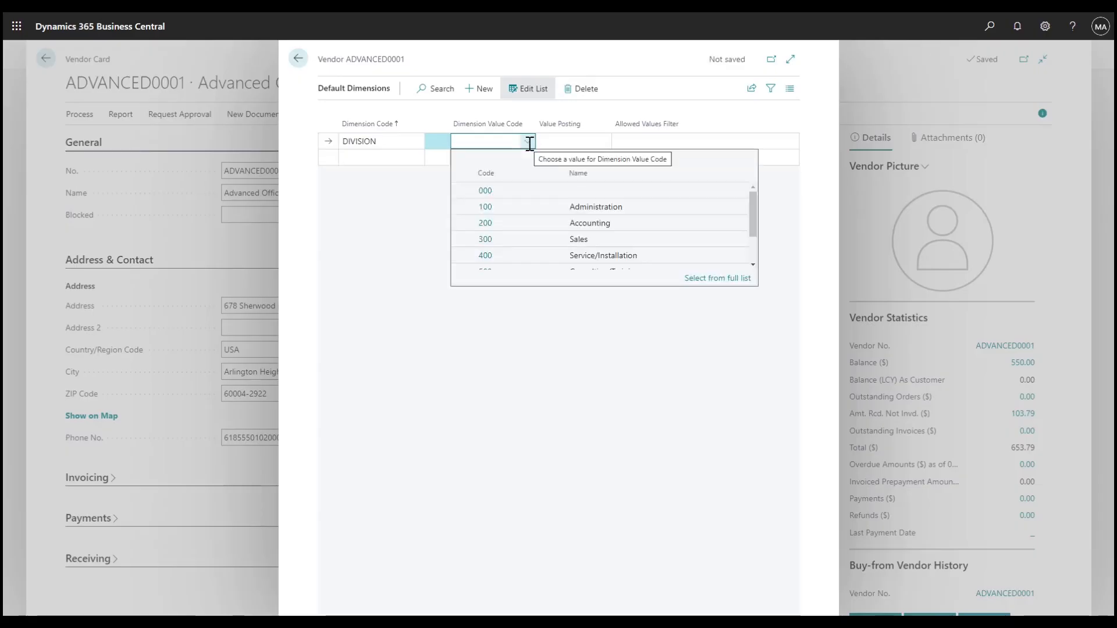
{"action": "scroll", "coordinate": [755, 236], "scroll_direction": "down", "scroll_amount": 1}
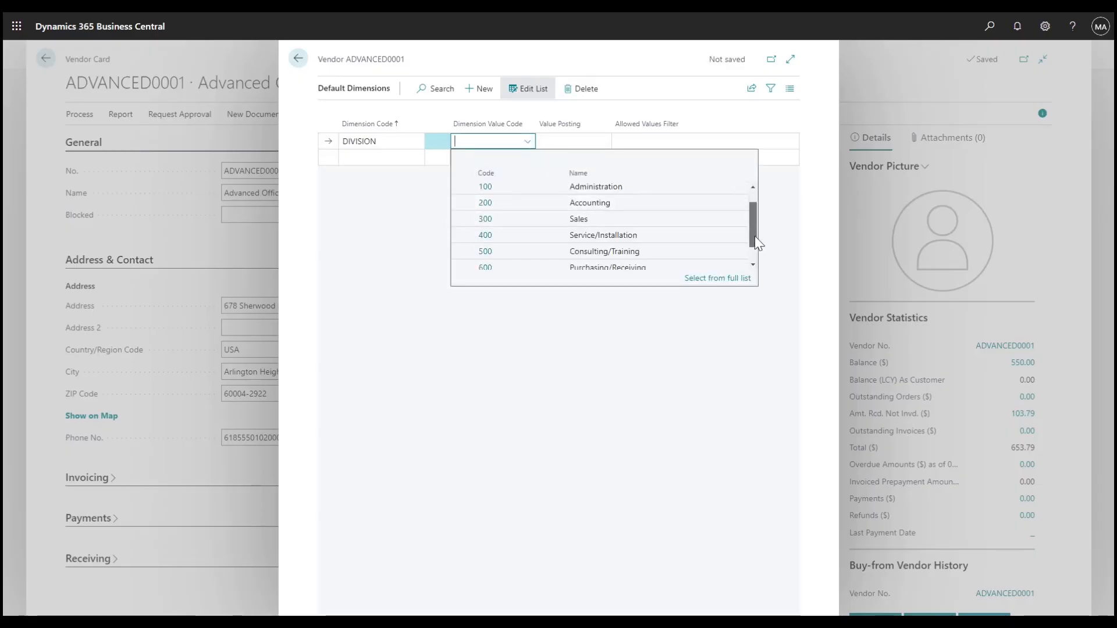
{"action": "left_click", "coordinate": [665, 258]}
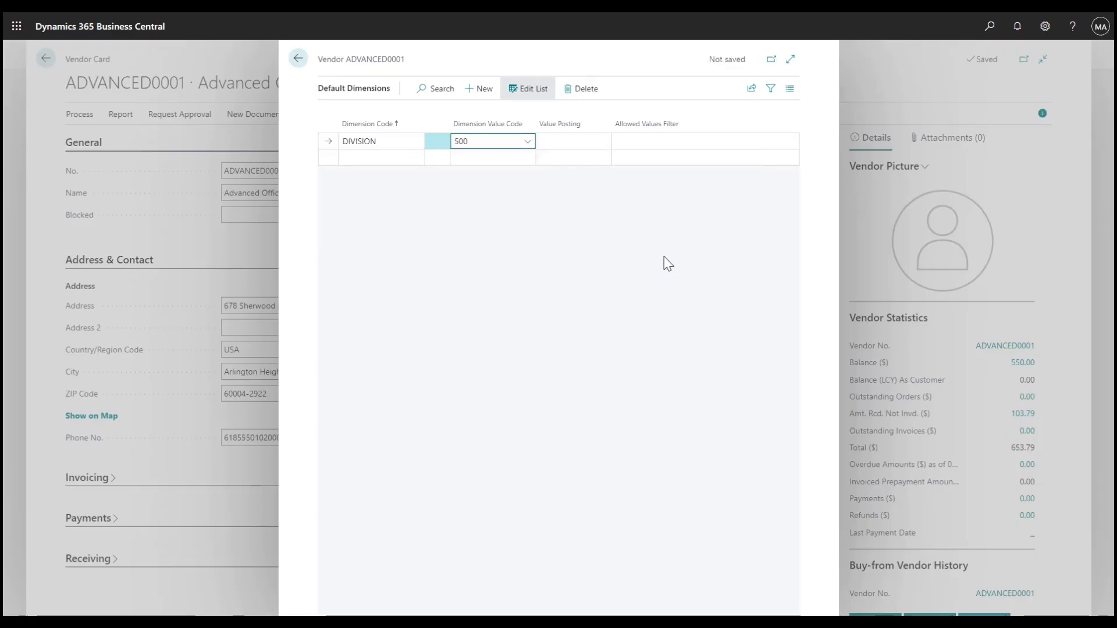
{"action": "left_click", "coordinate": [606, 143]}
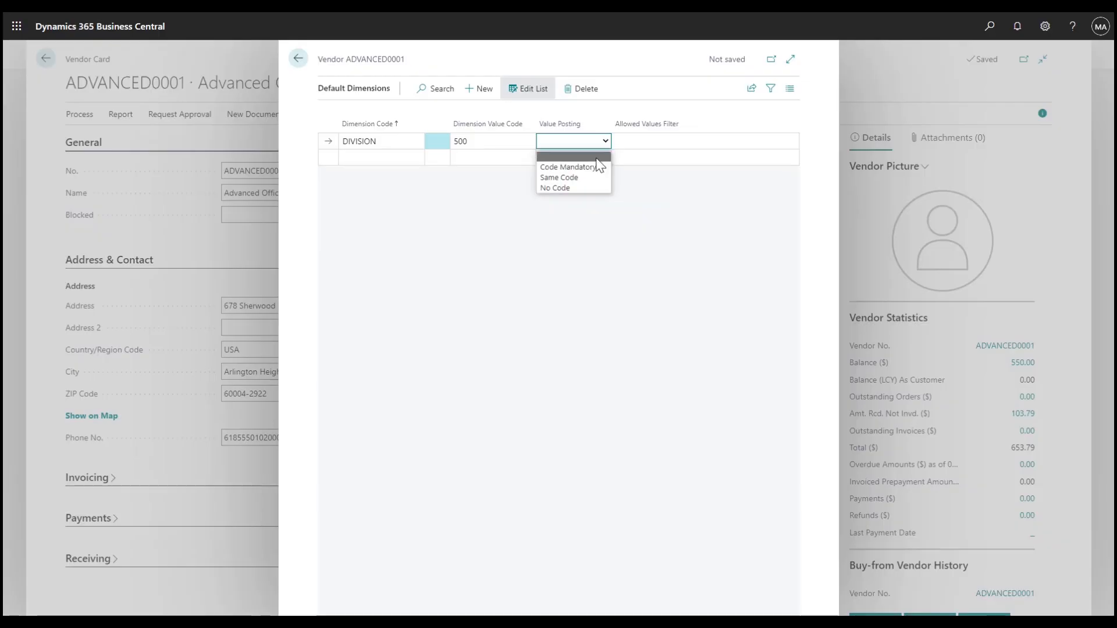
{"action": "left_click", "coordinate": [595, 158]}
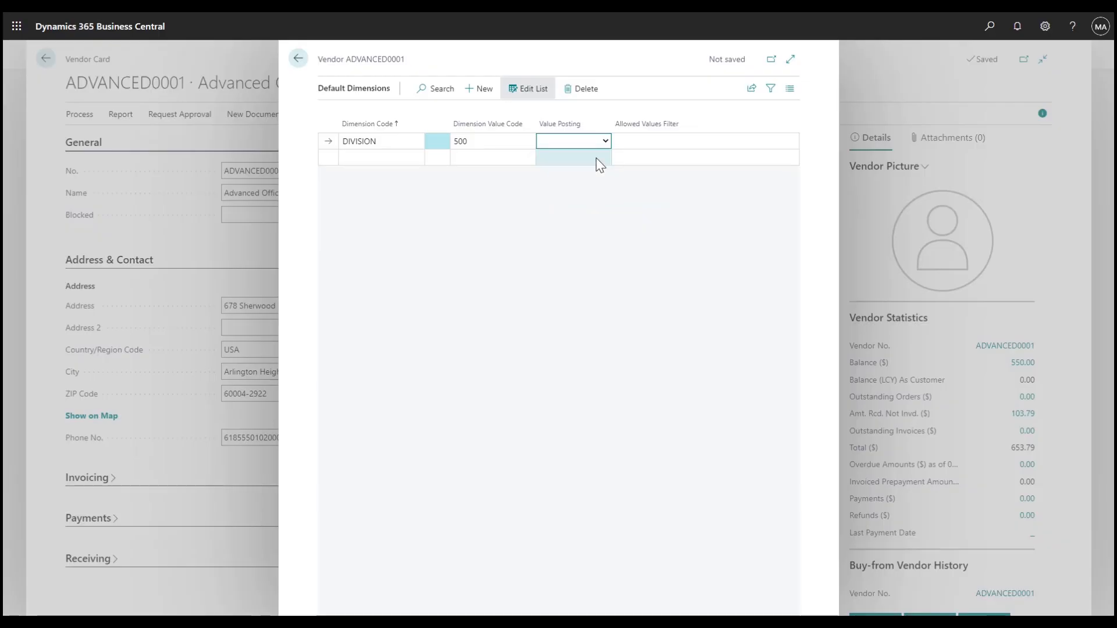
{"action": "left_click", "coordinate": [299, 64]}
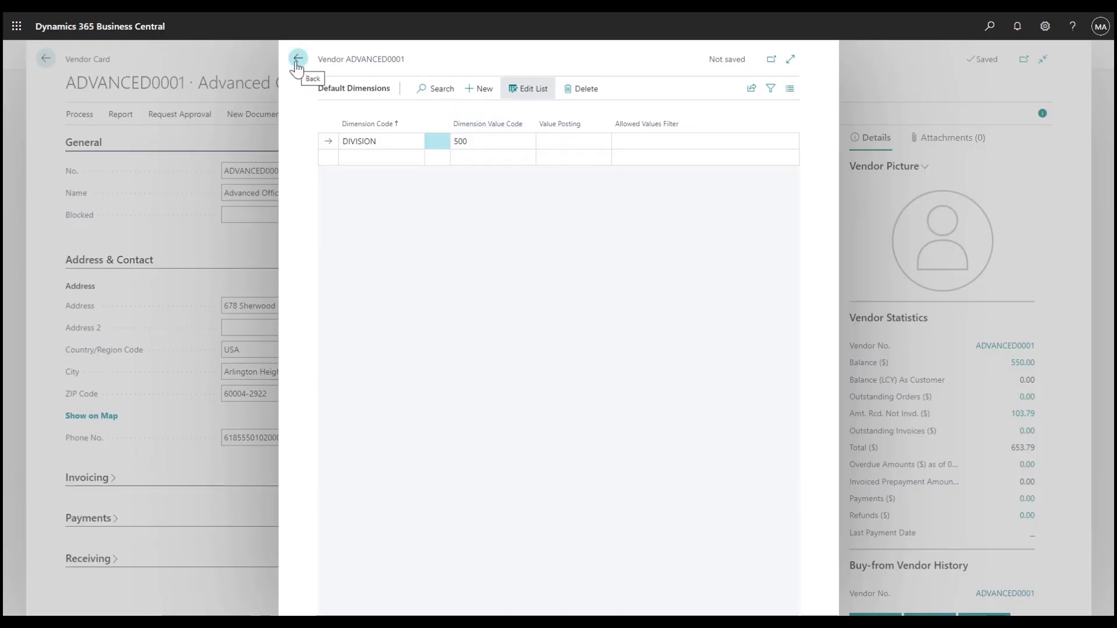
{"action": "left_click", "coordinate": [296, 63]}
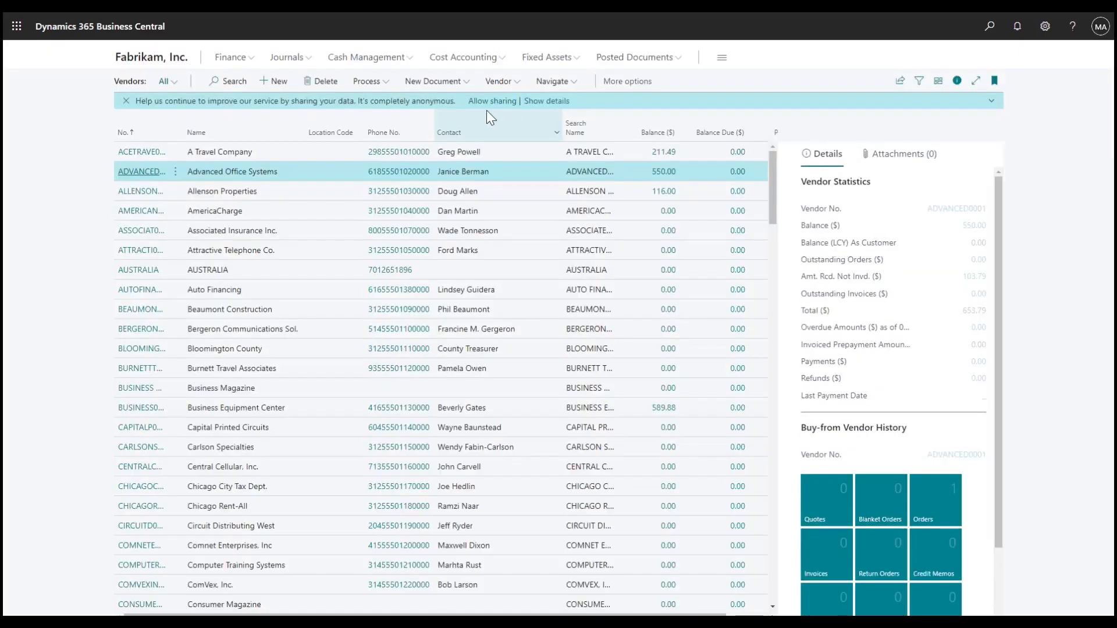
Step: Enter a purchase journal invoice for Advanced Office Systems with external document number INV1987619 and document amount 550
{"action": "left_click", "coordinate": [174, 59]}
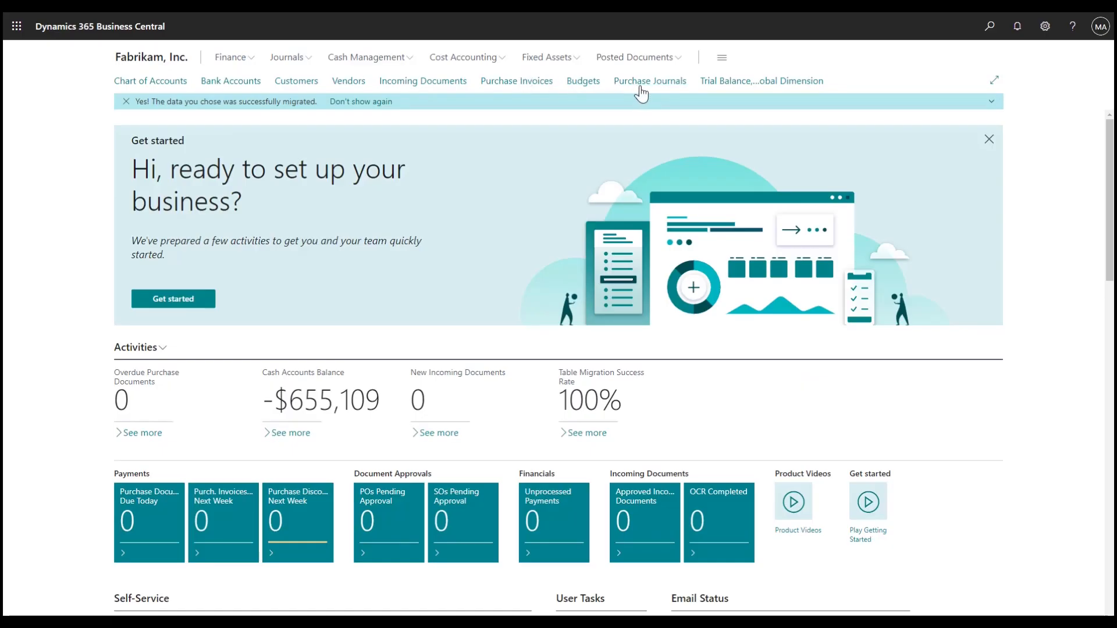
{"action": "left_click", "coordinate": [640, 87]}
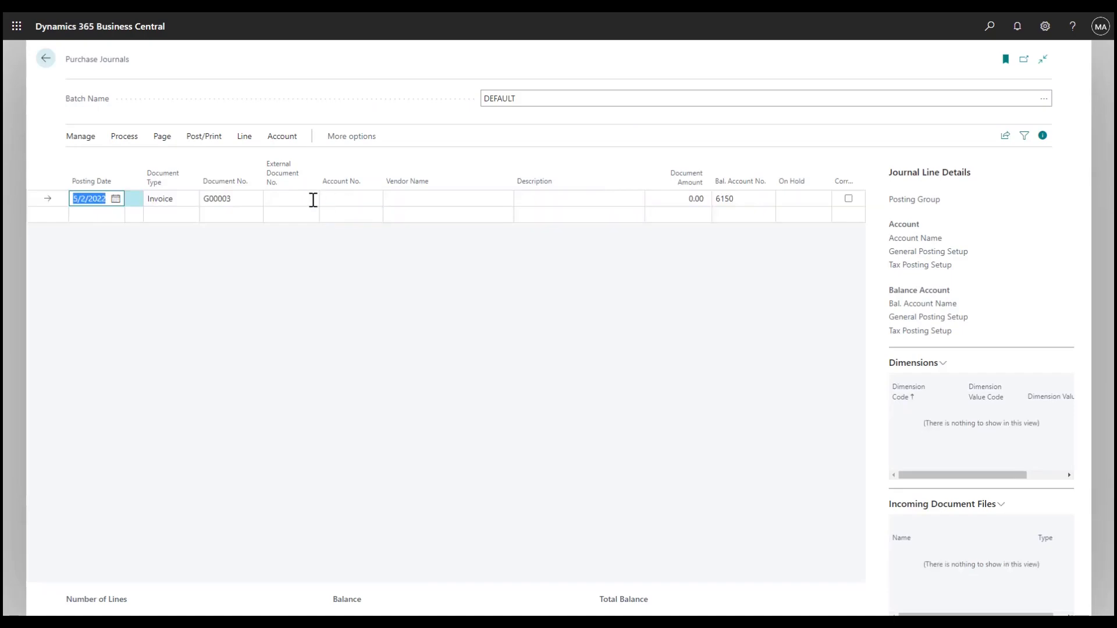
{"action": "left_click", "coordinate": [312, 199]}
{"action": "type", "text": "INV"}
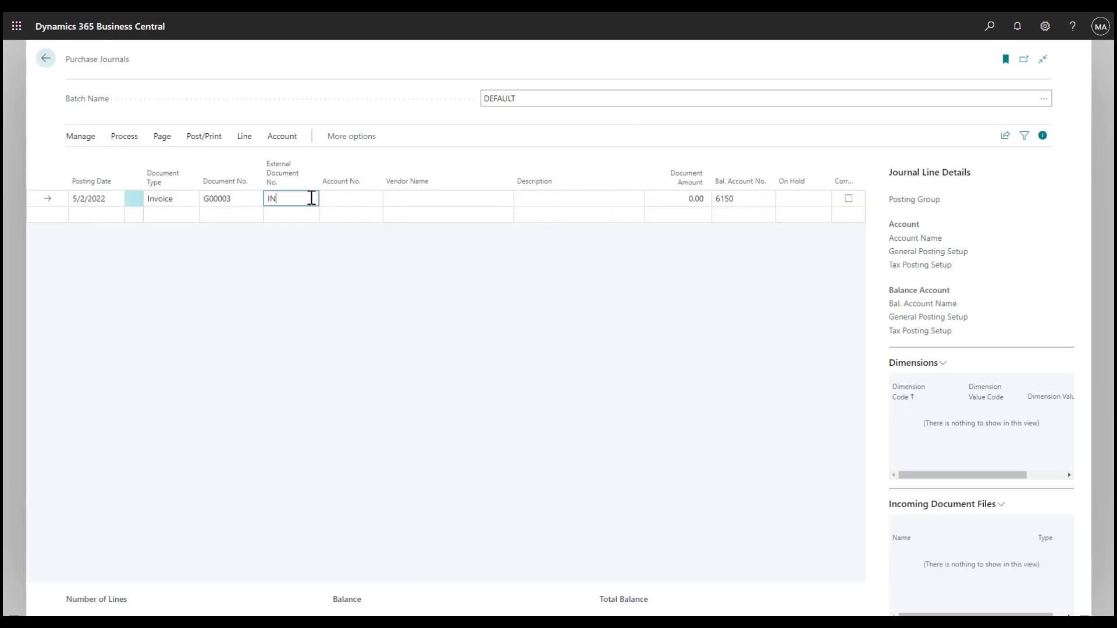
{"action": "type", "text": "1987619"}
{"action": "key", "text": "Tab"}
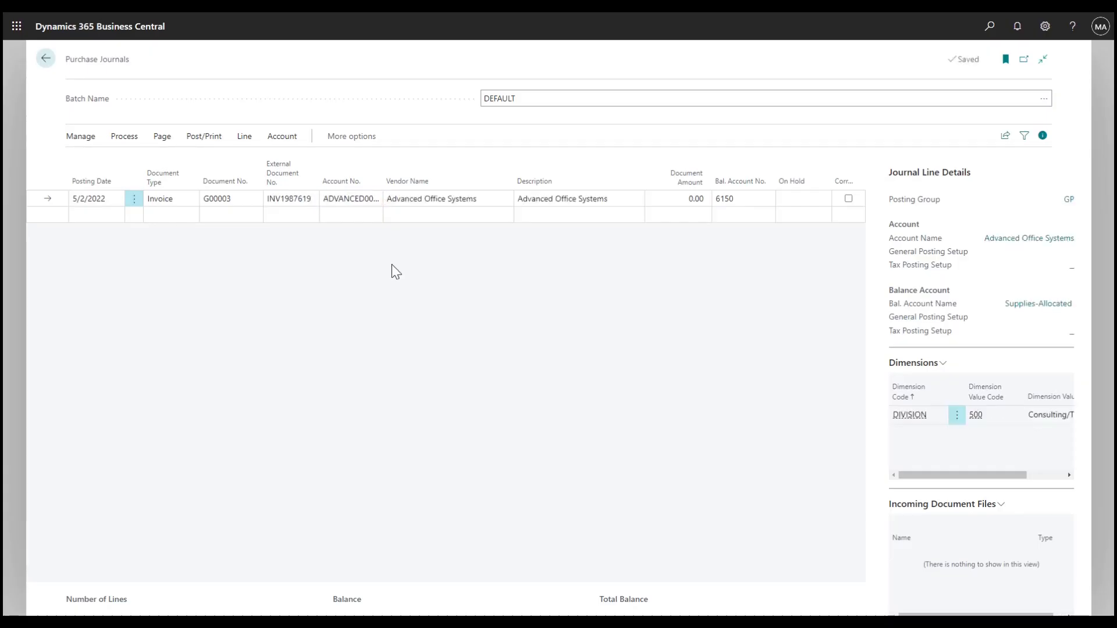
{"action": "left_click", "coordinate": [683, 200]}
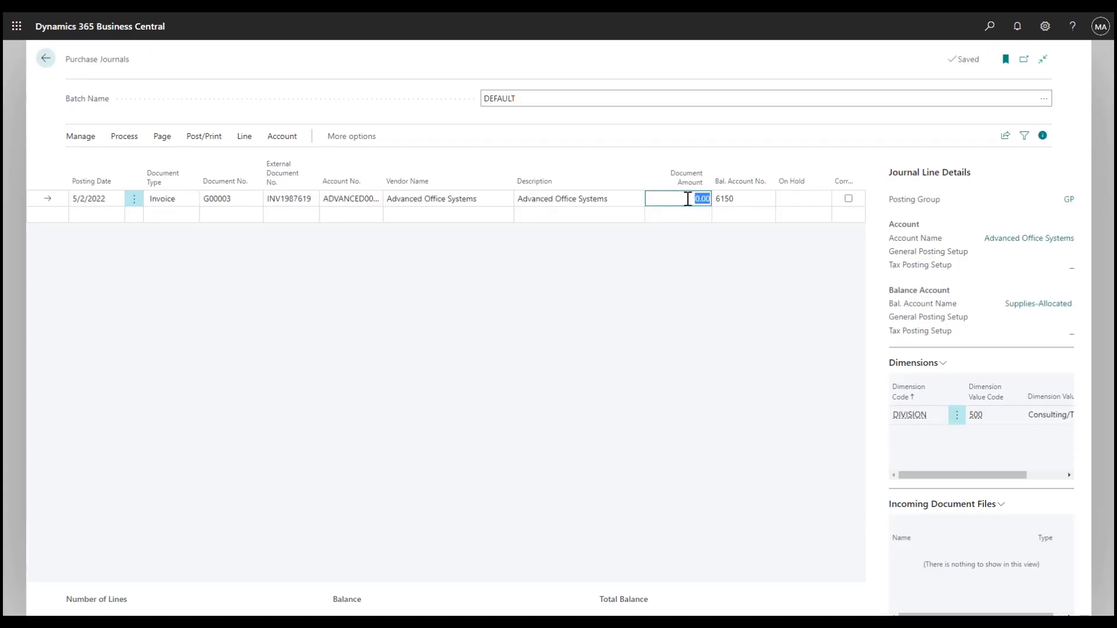
{"action": "type", "text": "550"}
{"action": "key", "text": "Tab"}
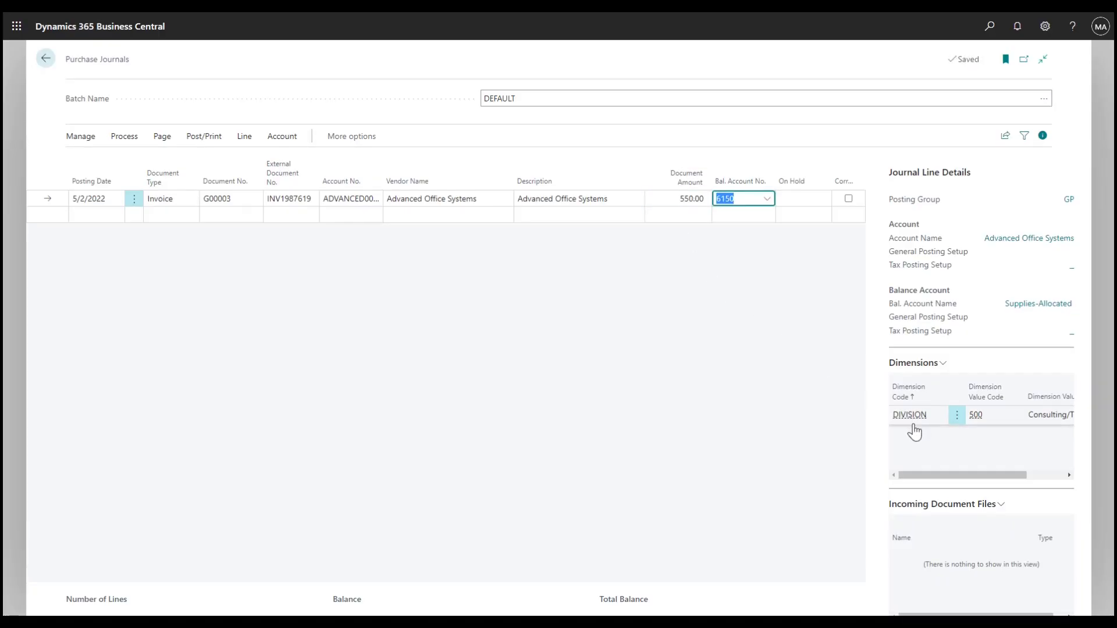
Step: Preview the journal posting and examine the division codes on its G/L entries
{"action": "left_click", "coordinate": [221, 149]}
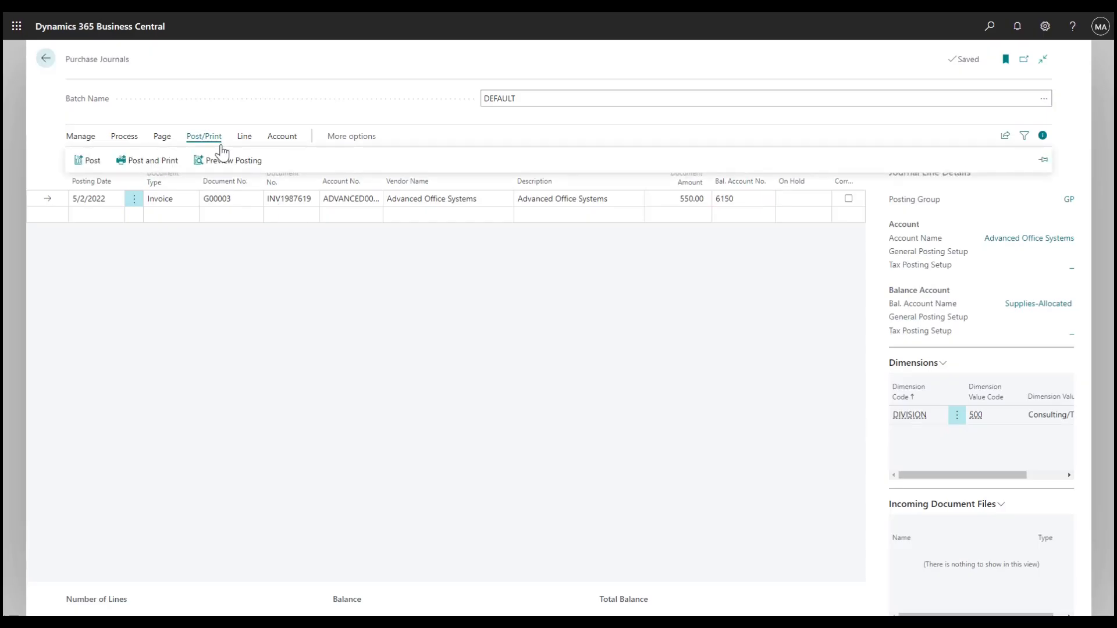
{"action": "left_click", "coordinate": [224, 164]}
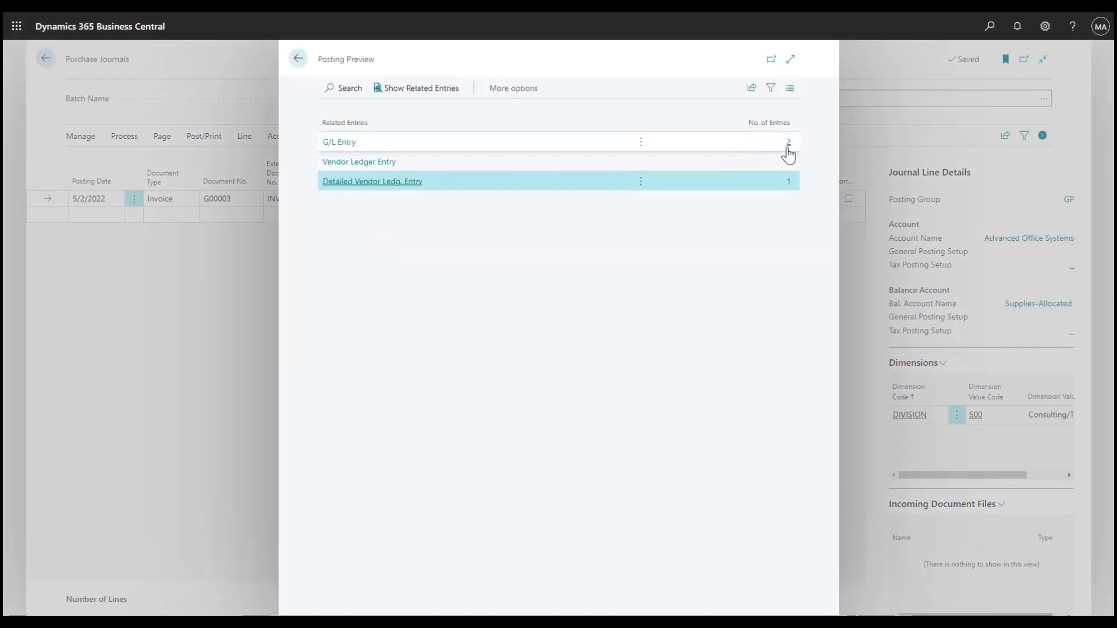
{"action": "left_click", "coordinate": [789, 152]}
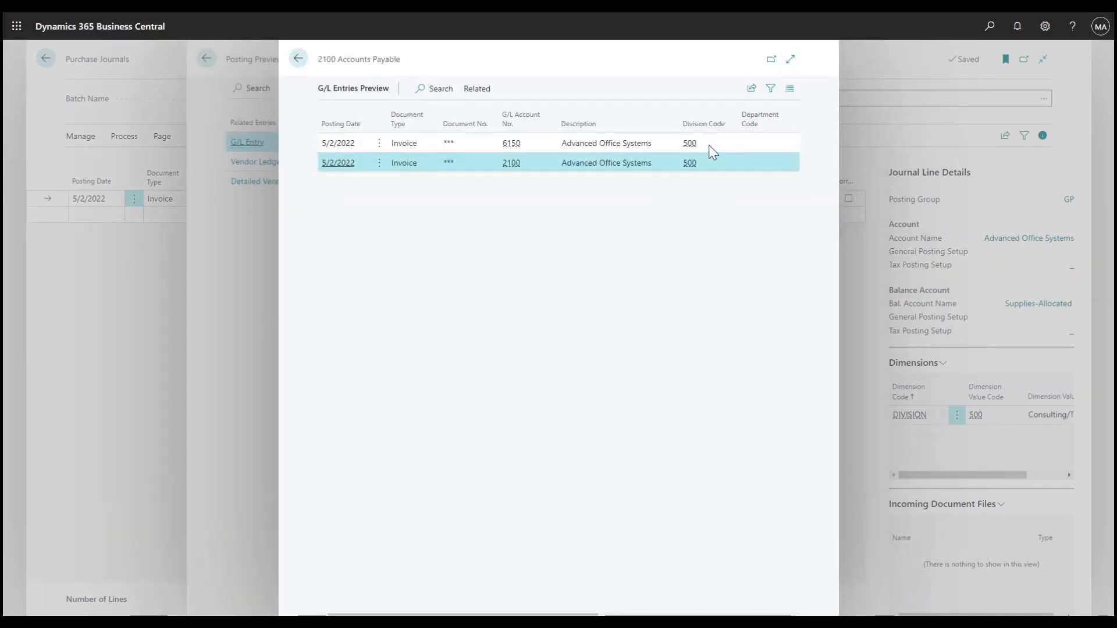
{"action": "left_click", "coordinate": [298, 58]}
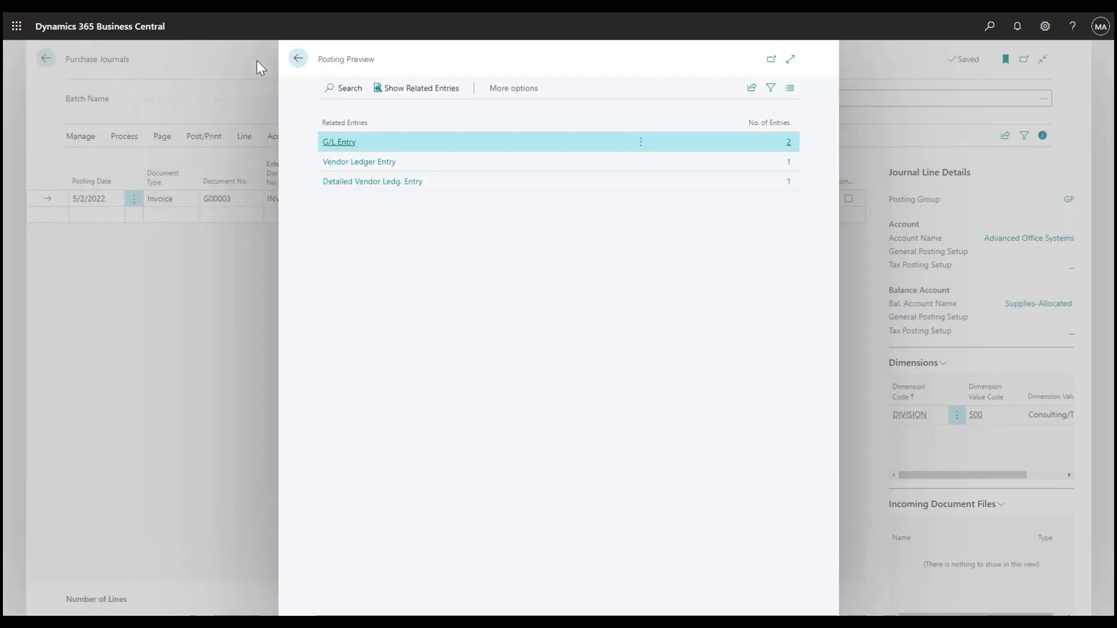
{"action": "left_click", "coordinate": [297, 58]}
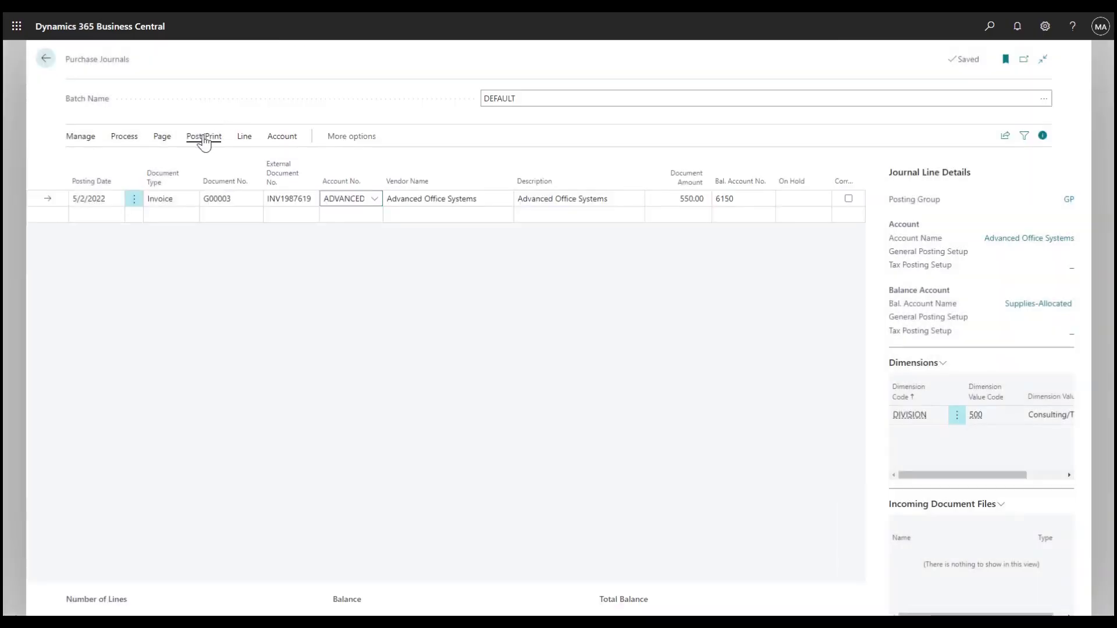
Step: Post the purchase journal and return to the home page
{"action": "left_click", "coordinate": [203, 139]}
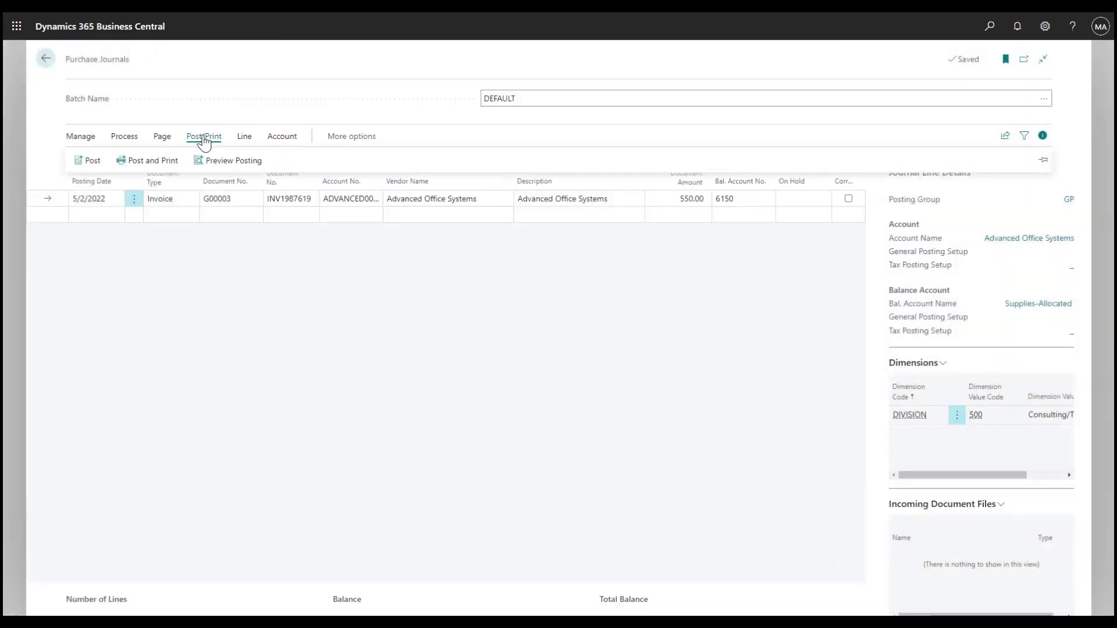
{"action": "left_click", "coordinate": [93, 161]}
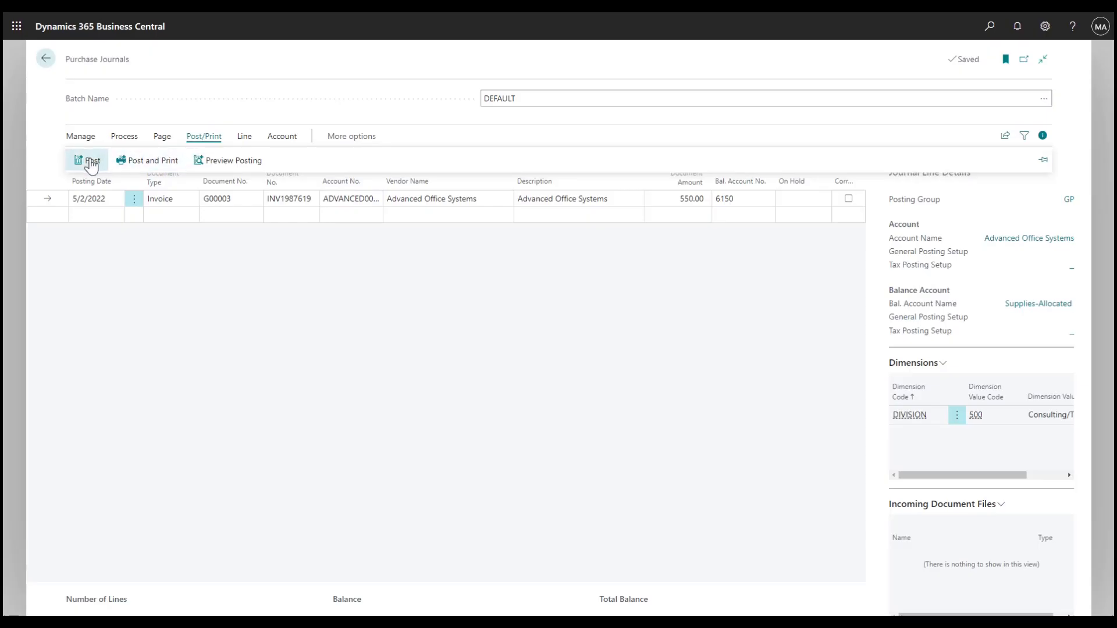
{"action": "left_click", "coordinate": [45, 60]}
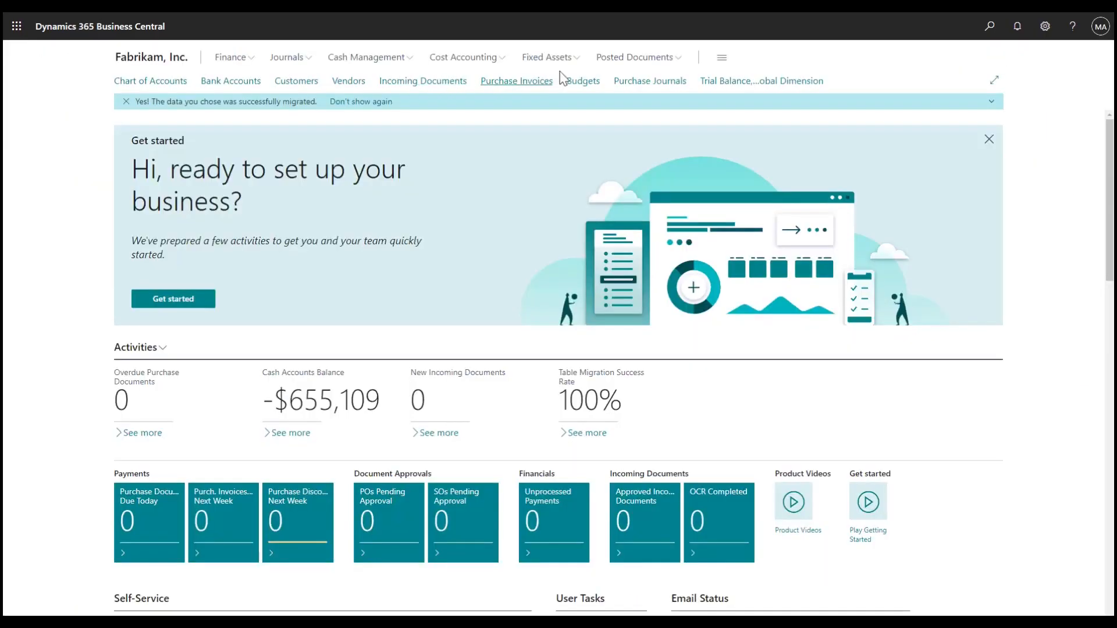
Step: Preview the Trial Balance, Spread Global Dimension report filtered to G/L account 6150, date 05/02/22 and division 500
{"action": "left_click", "coordinate": [770, 84]}
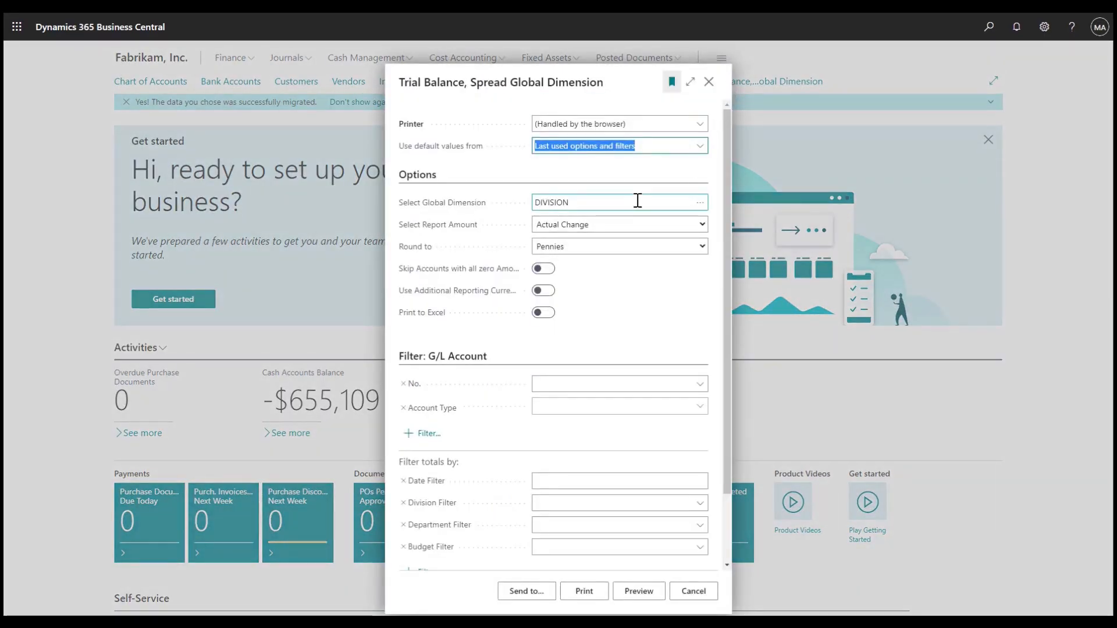
{"action": "left_click", "coordinate": [620, 384]}
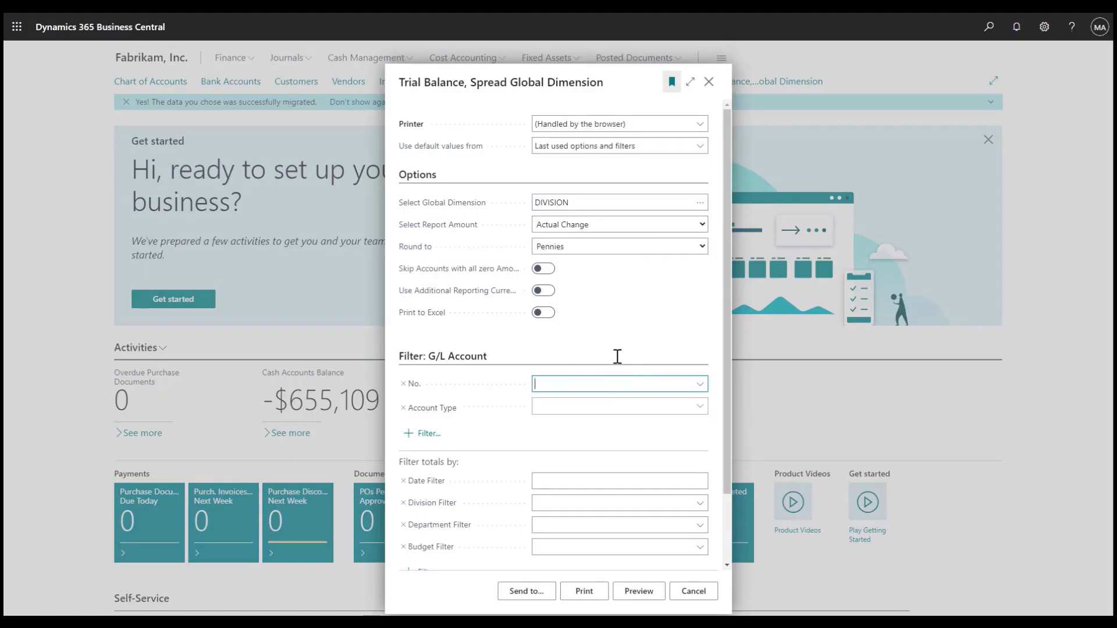
{"action": "type", "text": "6150"}
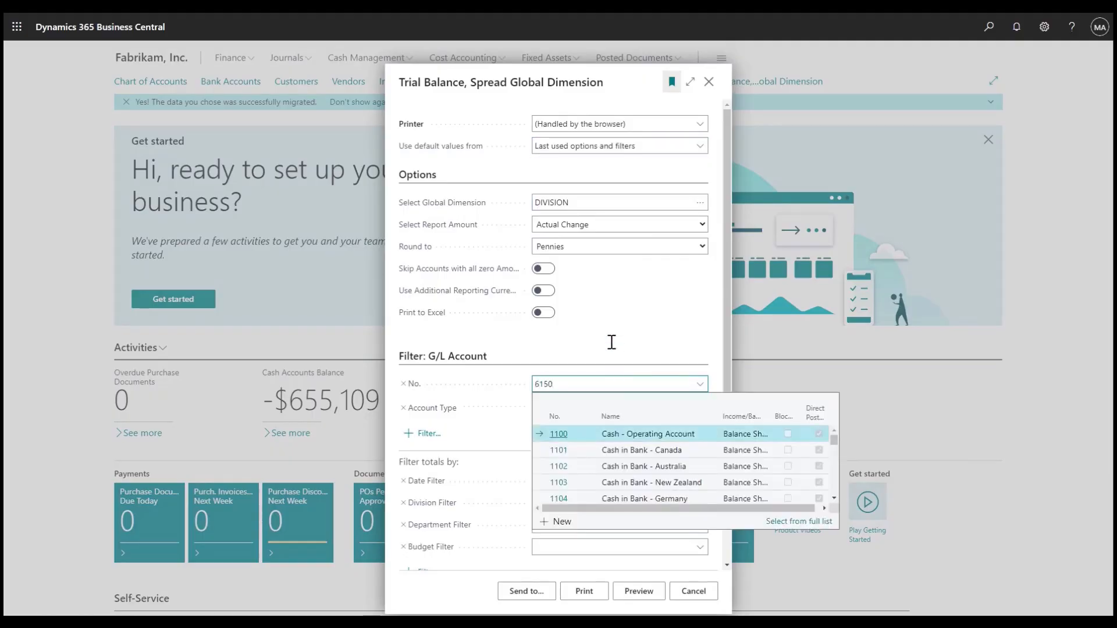
{"action": "left_click", "coordinate": [628, 430]}
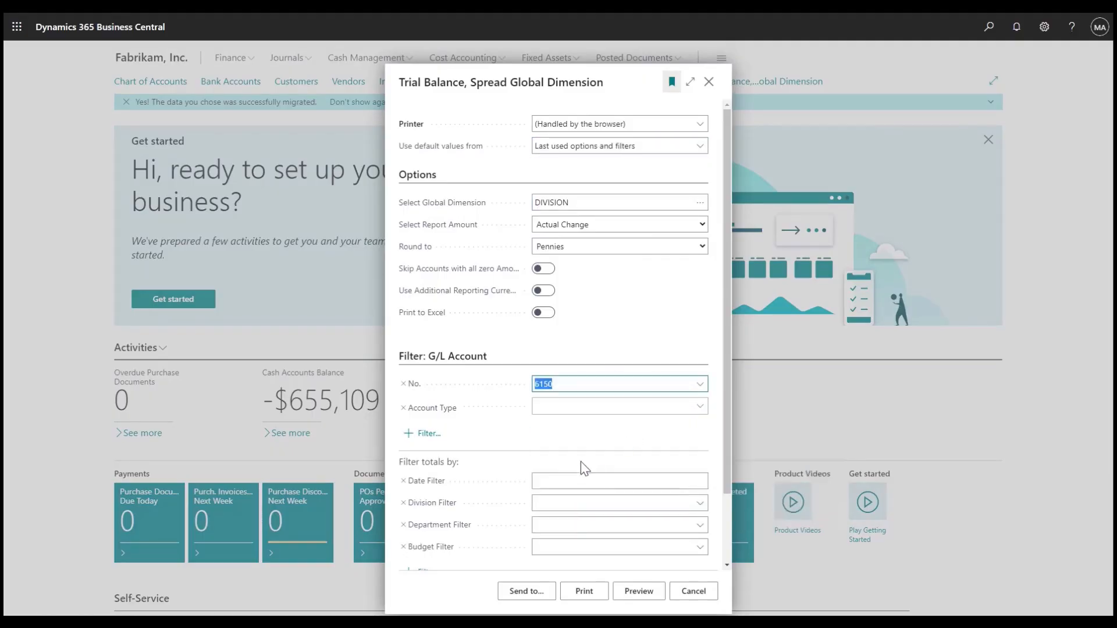
{"action": "left_click", "coordinate": [573, 480]}
{"action": "type", "text": "t"}
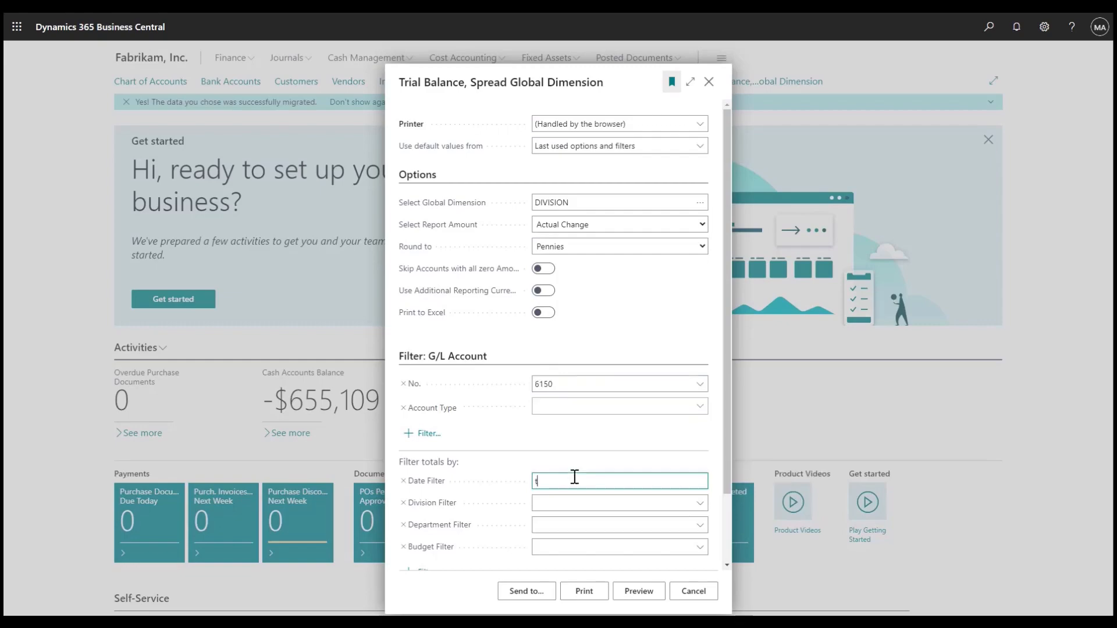
{"action": "left_click", "coordinate": [574, 502]}
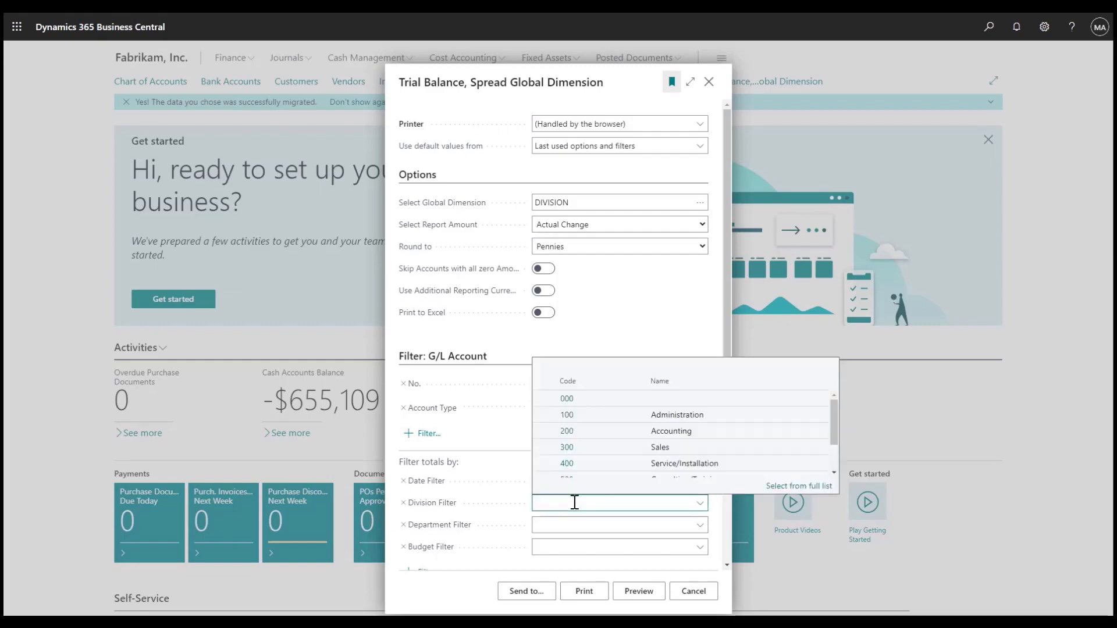
{"action": "scroll", "coordinate": [697, 466], "scroll_direction": "down", "scroll_amount": 1}
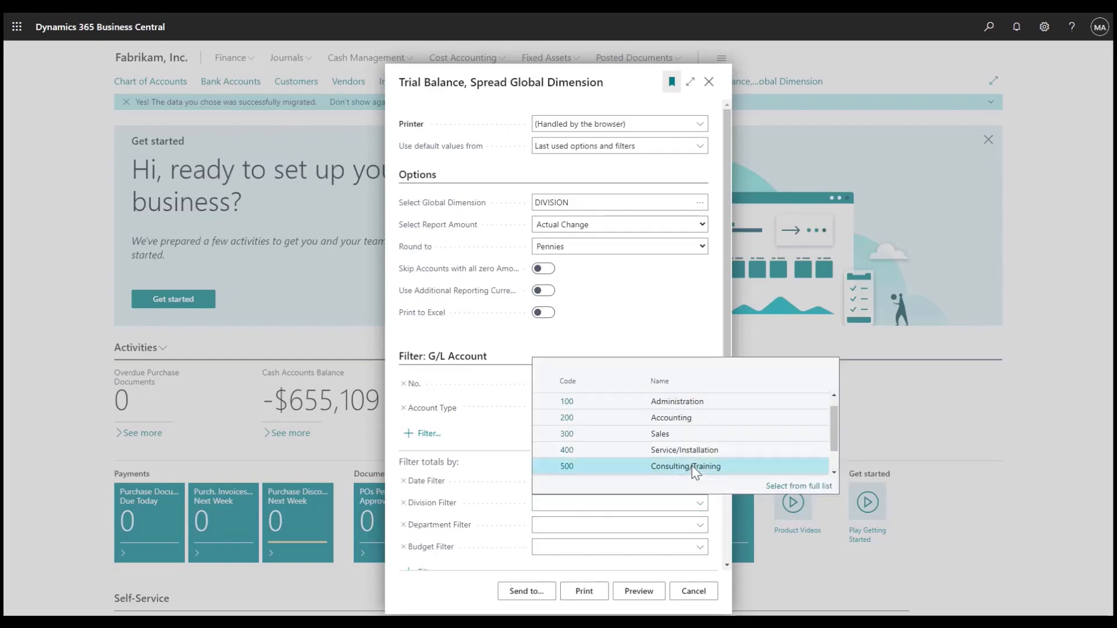
{"action": "left_click", "coordinate": [695, 468]}
{"action": "left_click", "coordinate": [635, 595]}
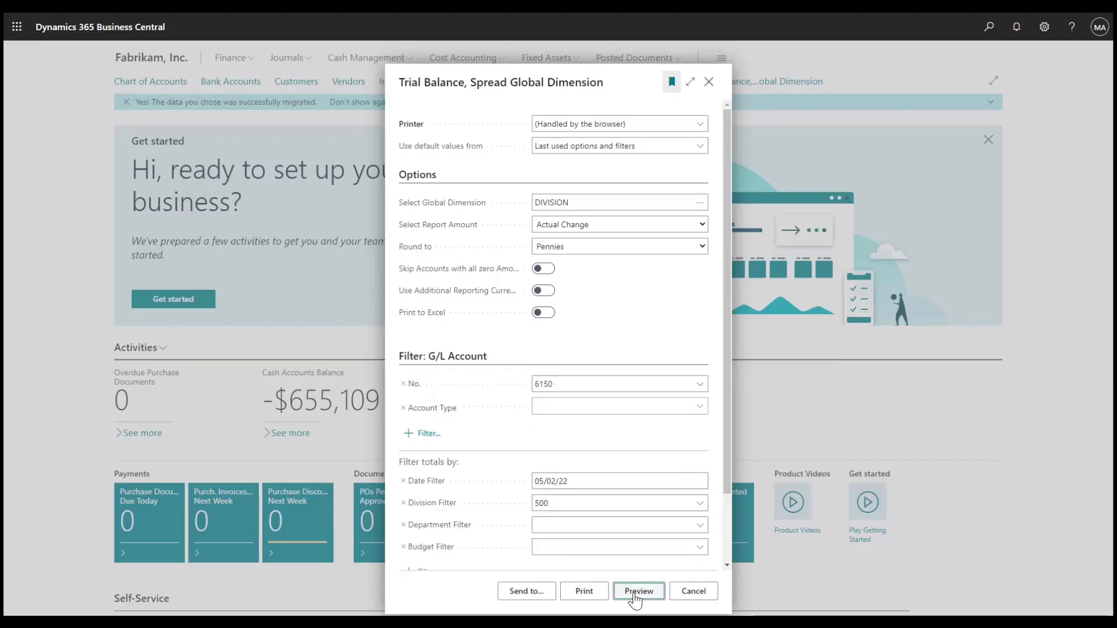